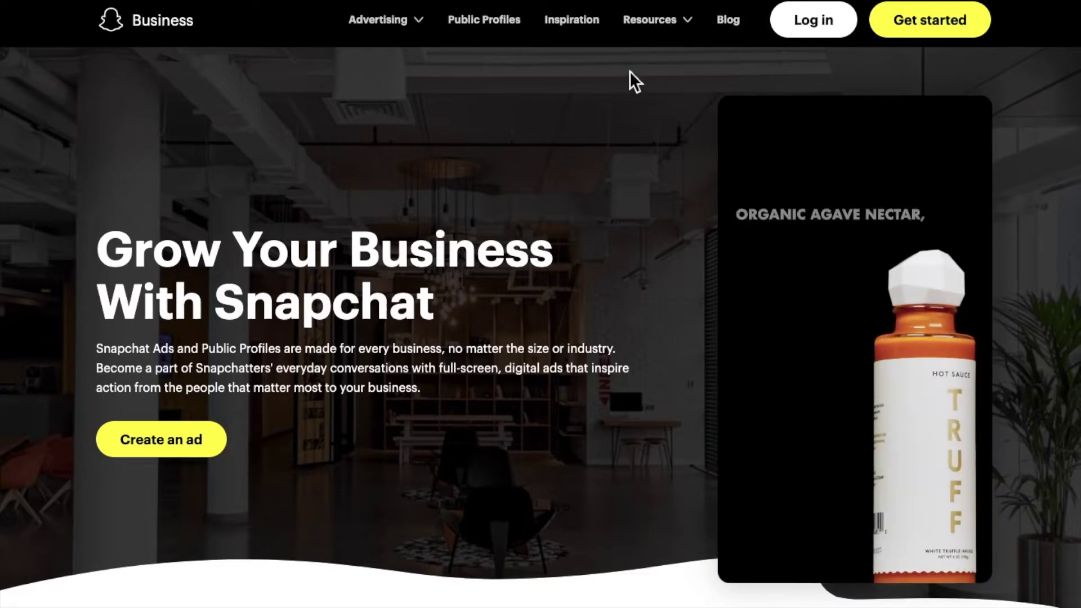
# - Sign in to the Snapchat Business account to load the Ads Manager campaign dashboard
pyautogui.click(826, 43)
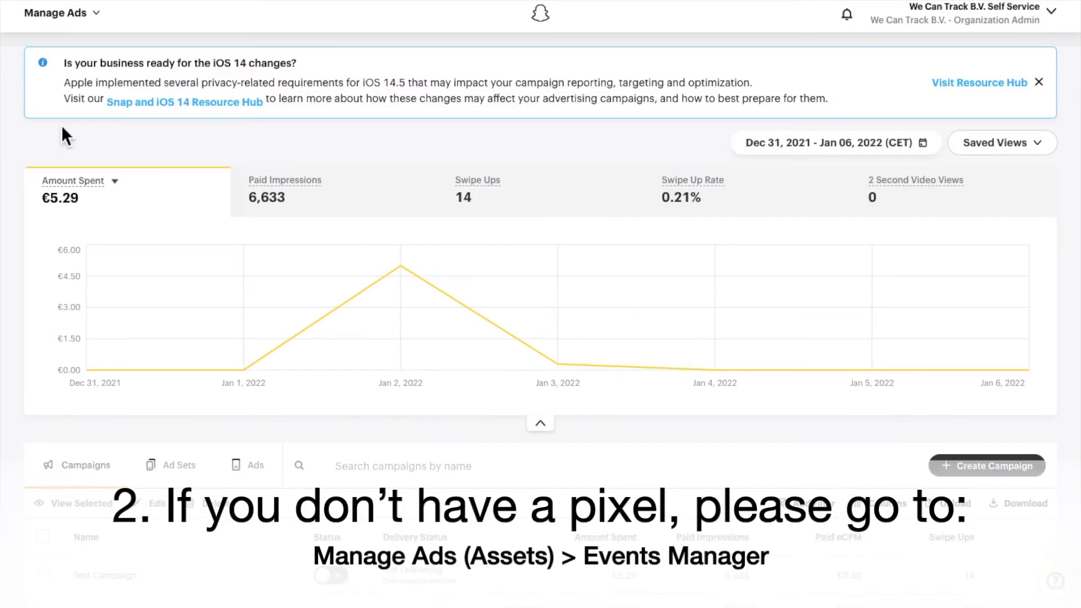
# - Go to Events Manager via the Manage Ads menu and start a new event source
pyautogui.click(103, 33)
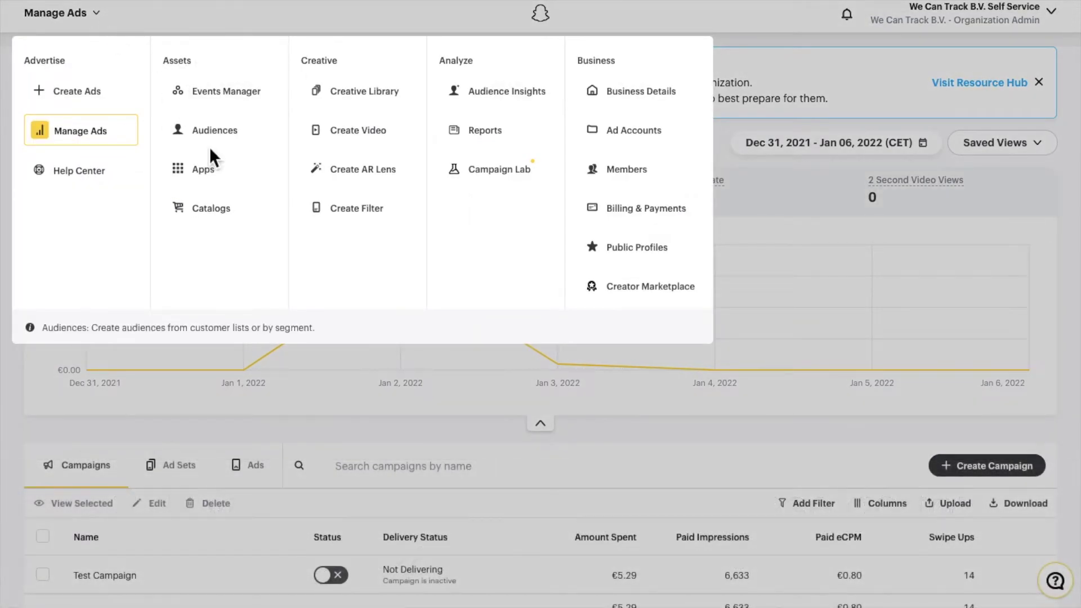
pyautogui.click(260, 105)
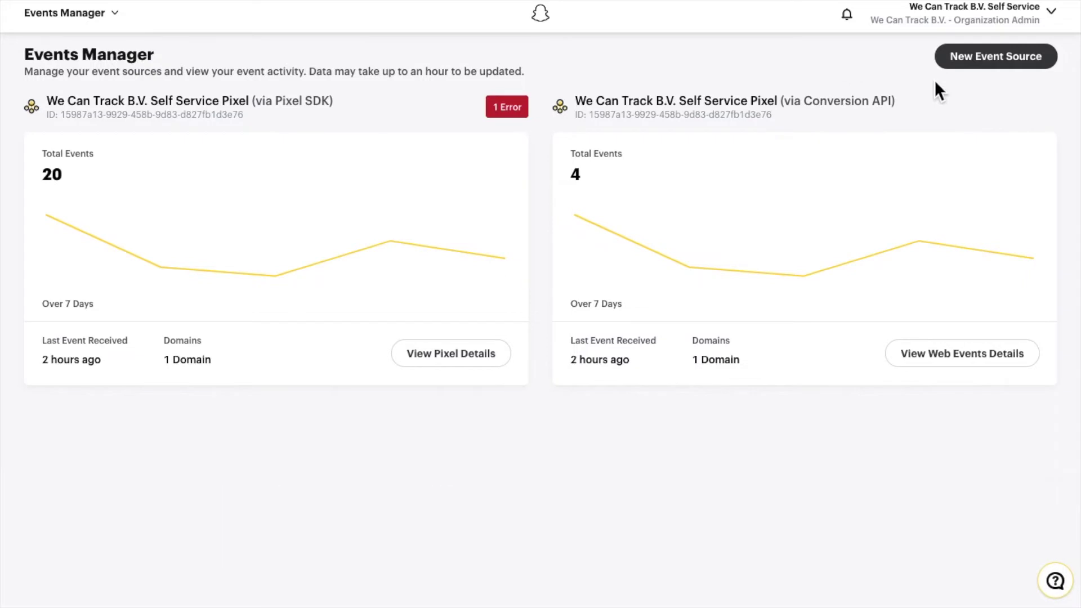
pyautogui.click(1002, 60)
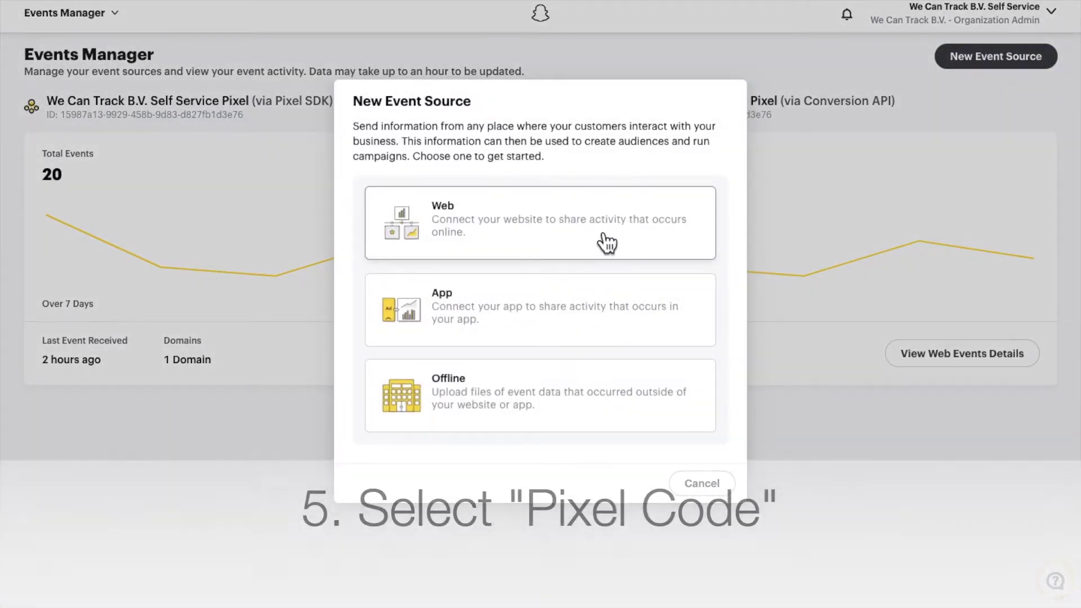
# - Create a Web event source using Pixel Code and copy the Snap Pixel snippet
pyautogui.click(607, 244)
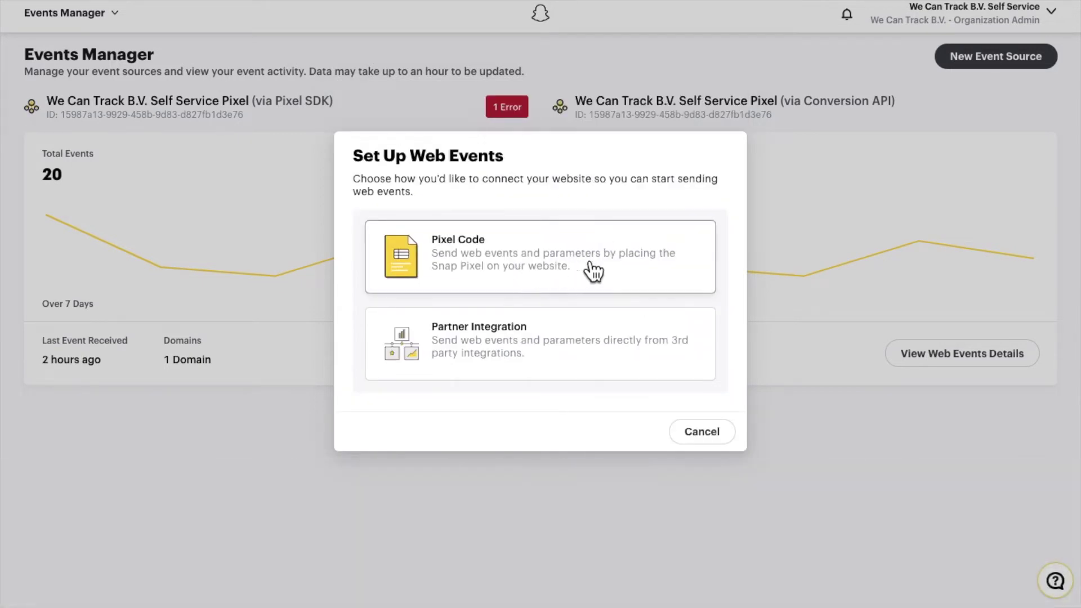
pyautogui.click(611, 280)
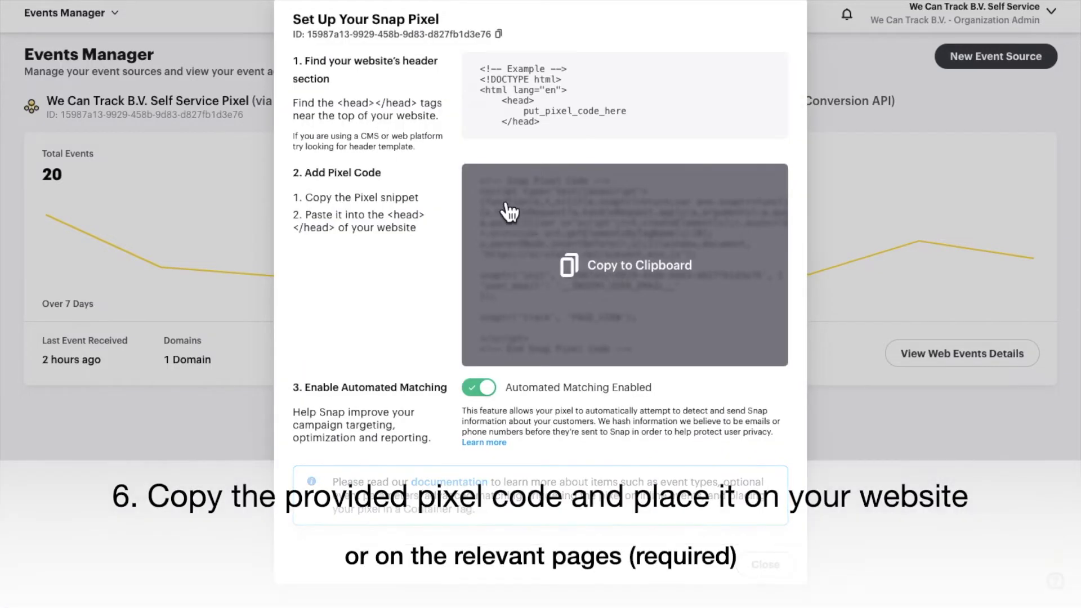
pyautogui.moveTo(624, 265)
pyautogui.click(602, 275)
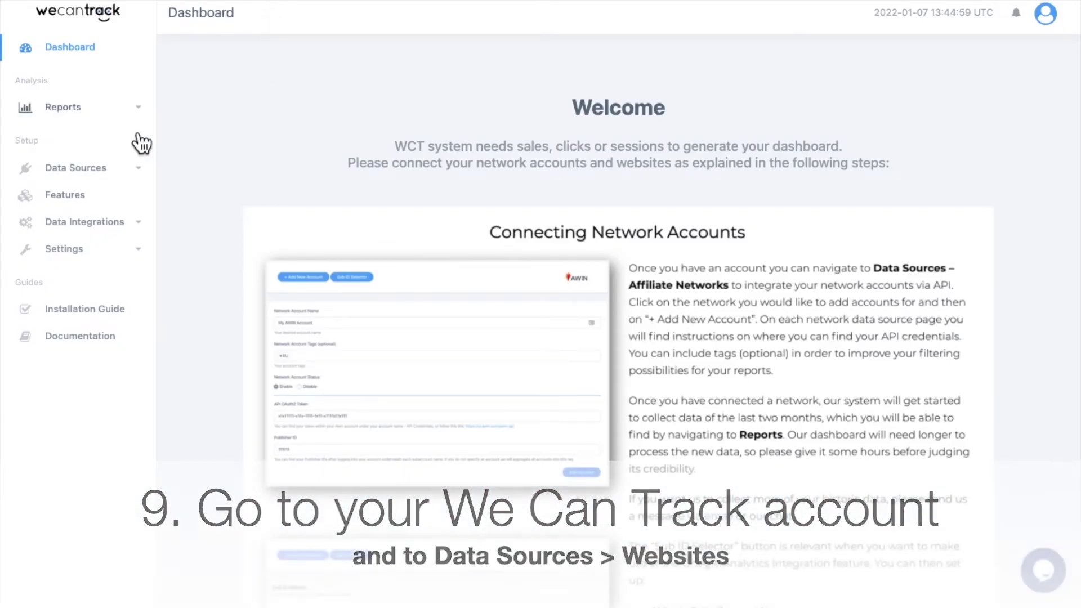
# - Open Data Sources > Websites to list the connected insurances.nl domain
pyautogui.click(125, 173)
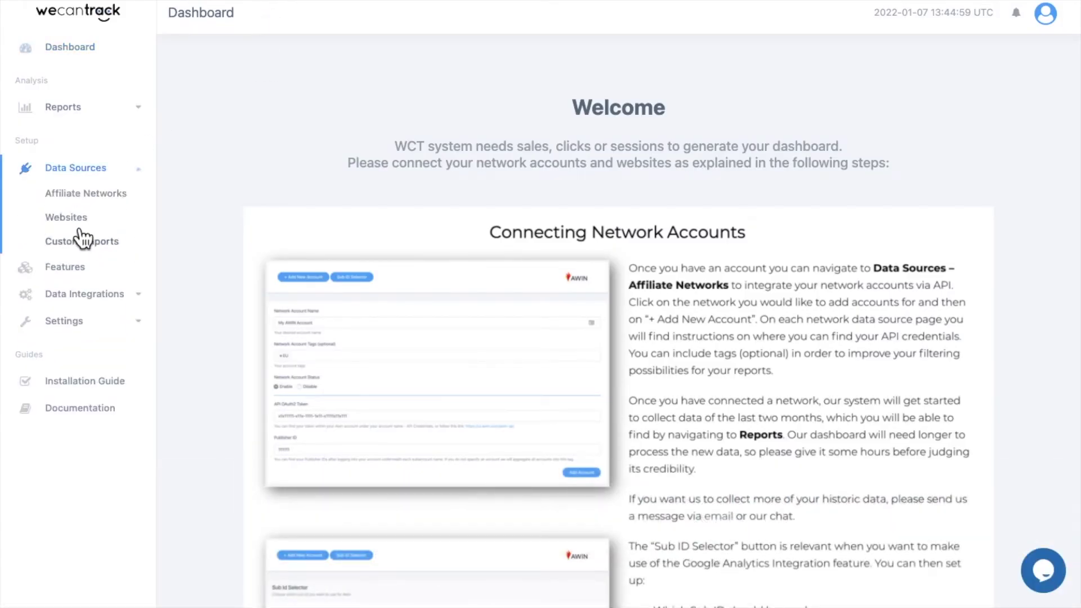
pyautogui.click(75, 220)
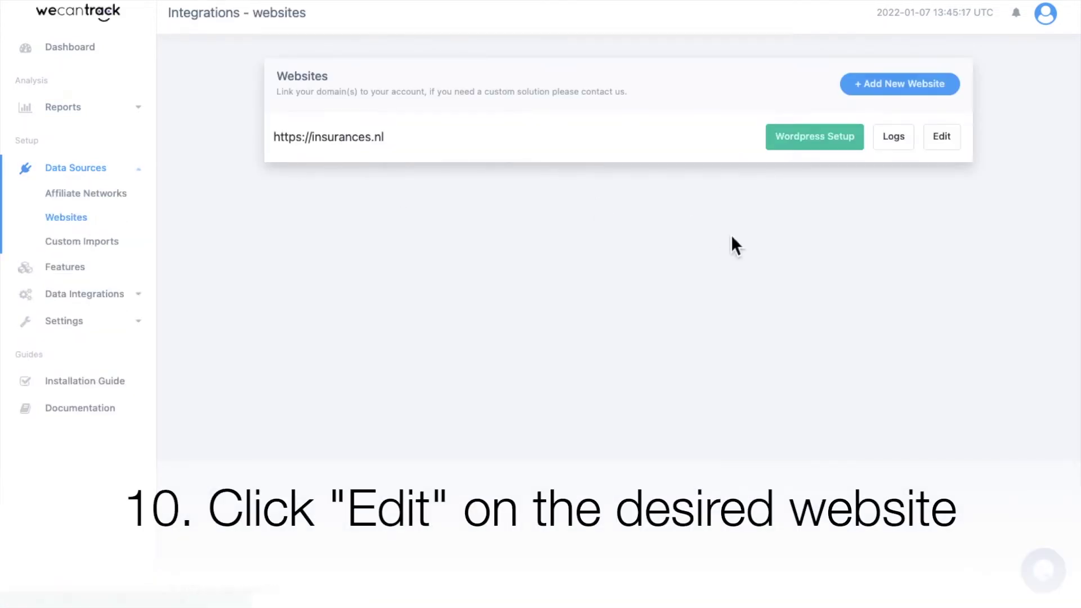
# - Paste the copied Snapchat Pixel ID into insurances.nl's integrations and save with integration
pyautogui.click(946, 144)
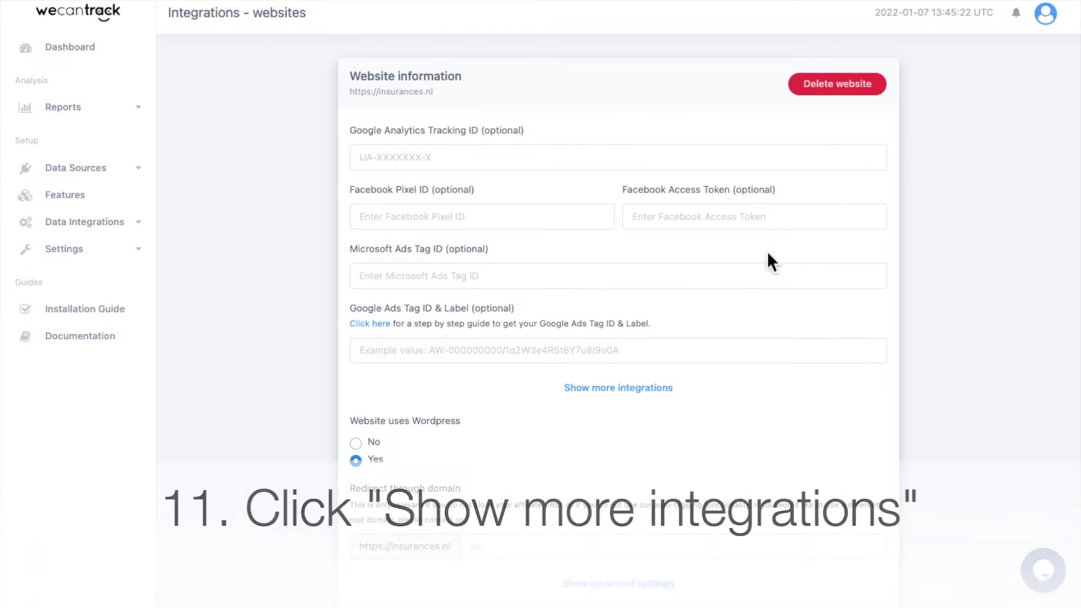
pyautogui.scroll(-2, 673, 303)
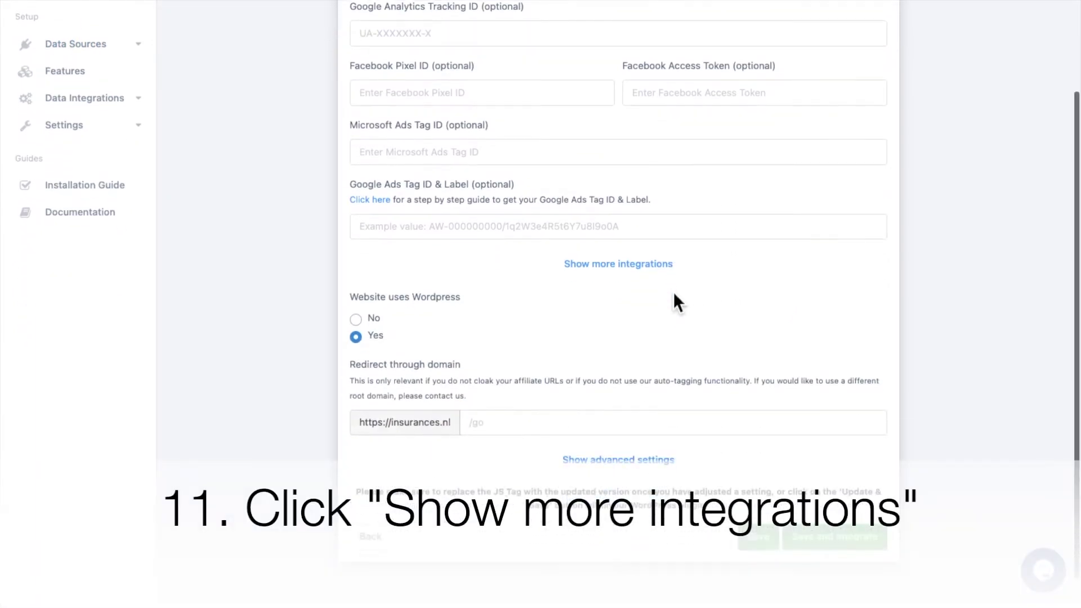
pyautogui.click(605, 307)
pyautogui.scroll(-3, 605, 313)
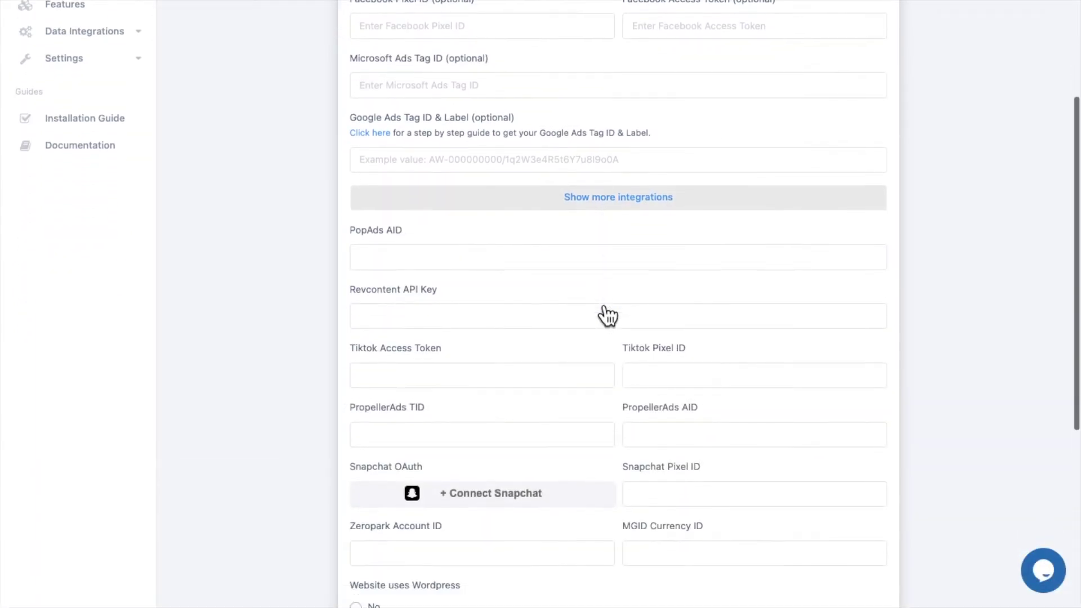
pyautogui.scroll(-2, 600, 305)
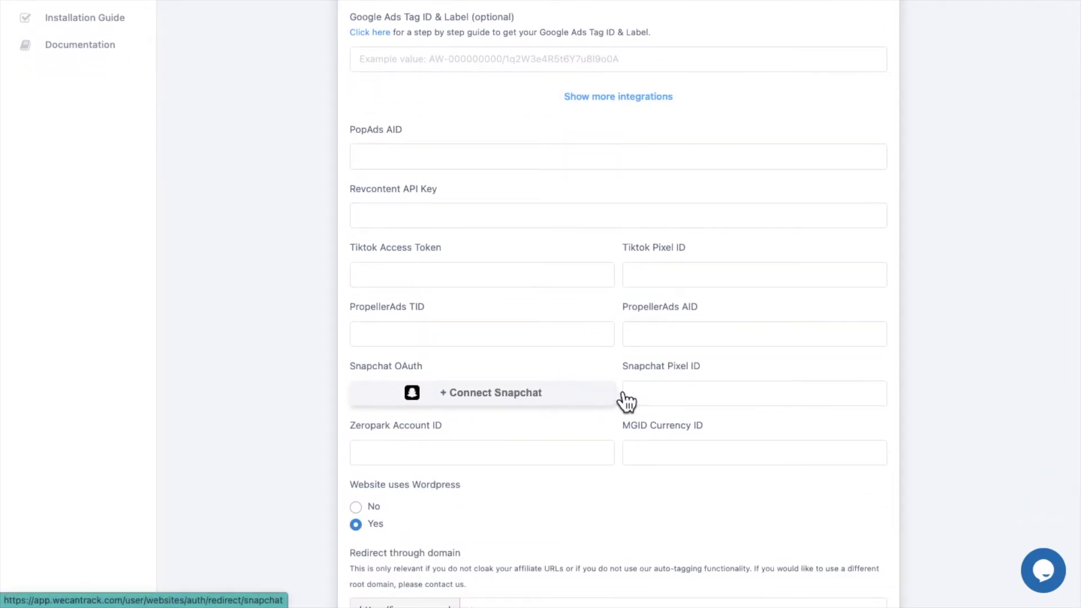
pyautogui.click(668, 397)
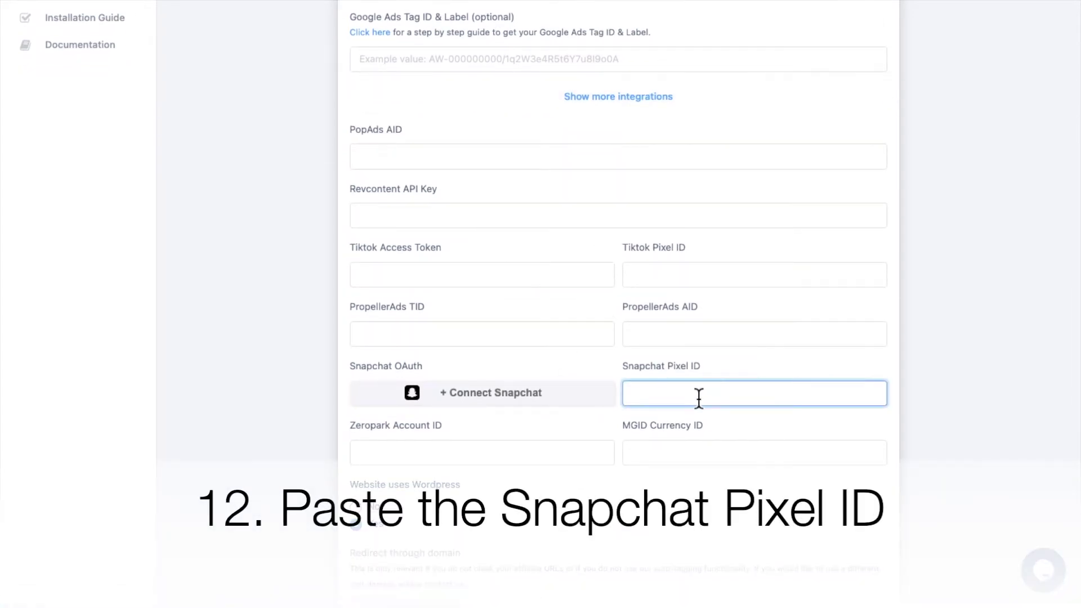
pyautogui.hotkey('ctrl', 'v')
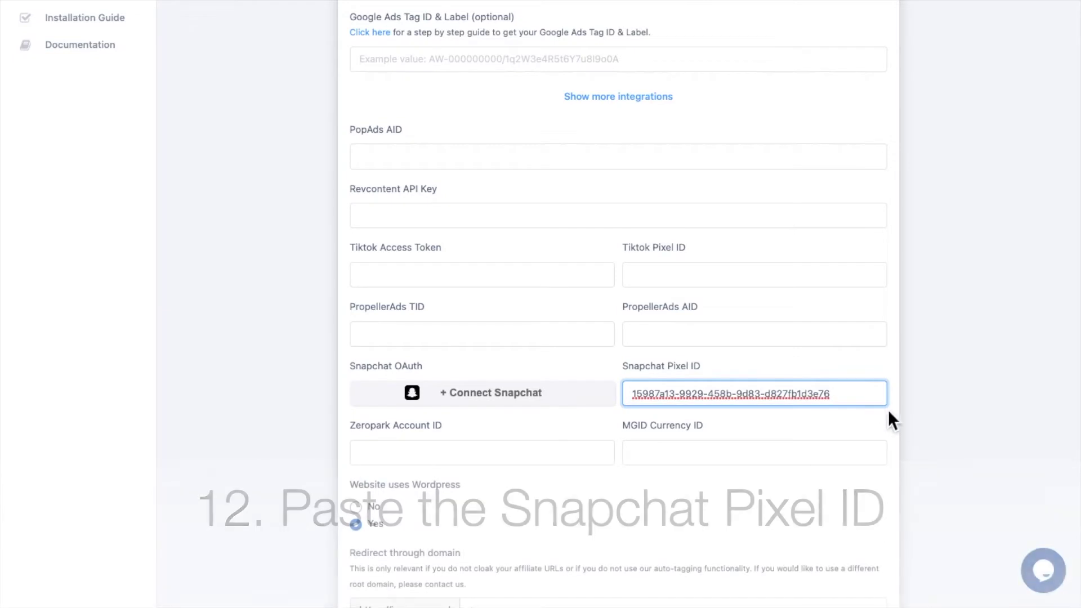
pyautogui.click(902, 424)
pyautogui.scroll(-1, 903, 424)
pyautogui.scroll(-1, 901, 417)
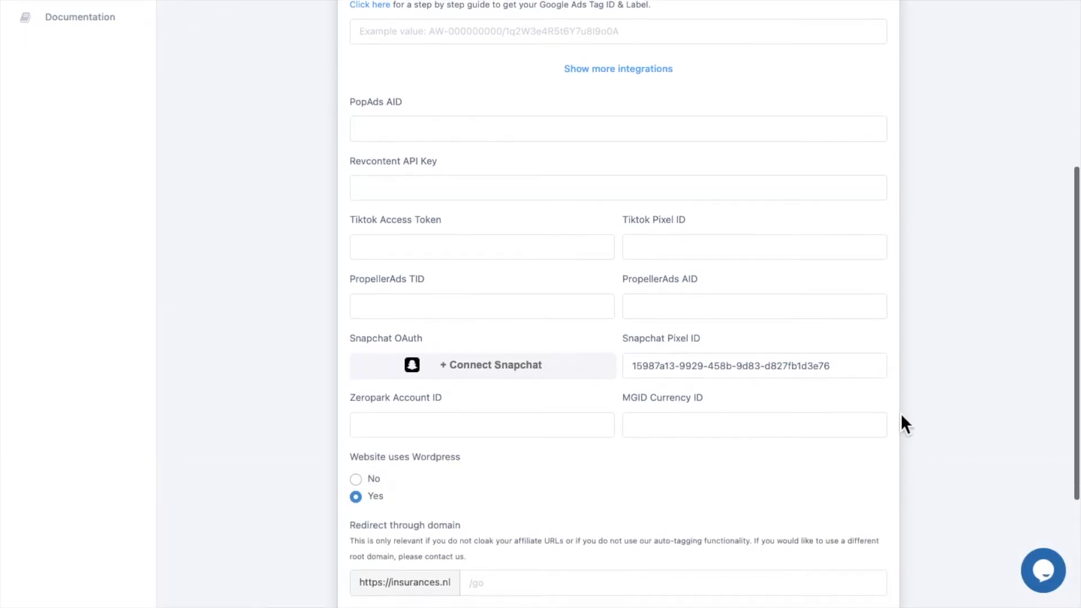
pyautogui.scroll(-1, 902, 417)
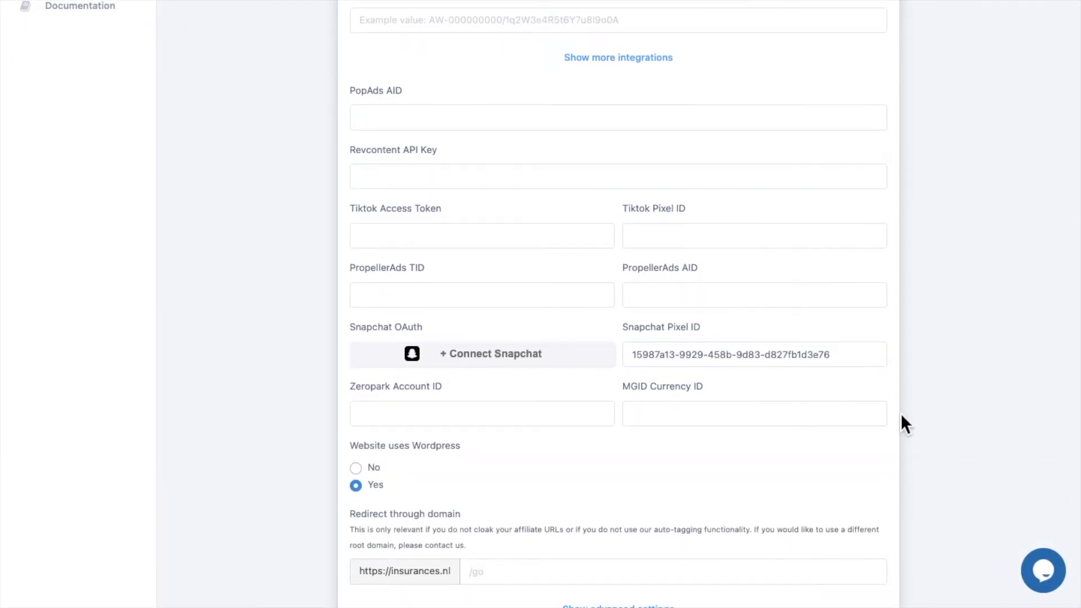
pyautogui.scroll(-1, 902, 416)
pyautogui.scroll(-2, 901, 415)
pyautogui.scroll(-4, 901, 416)
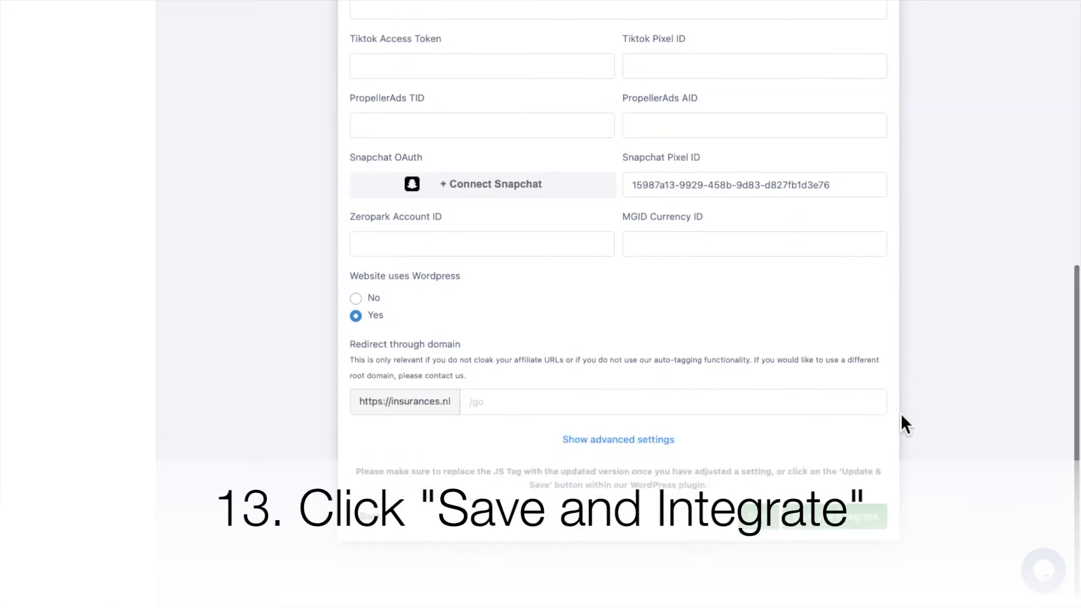
pyautogui.scroll(-1, 901, 414)
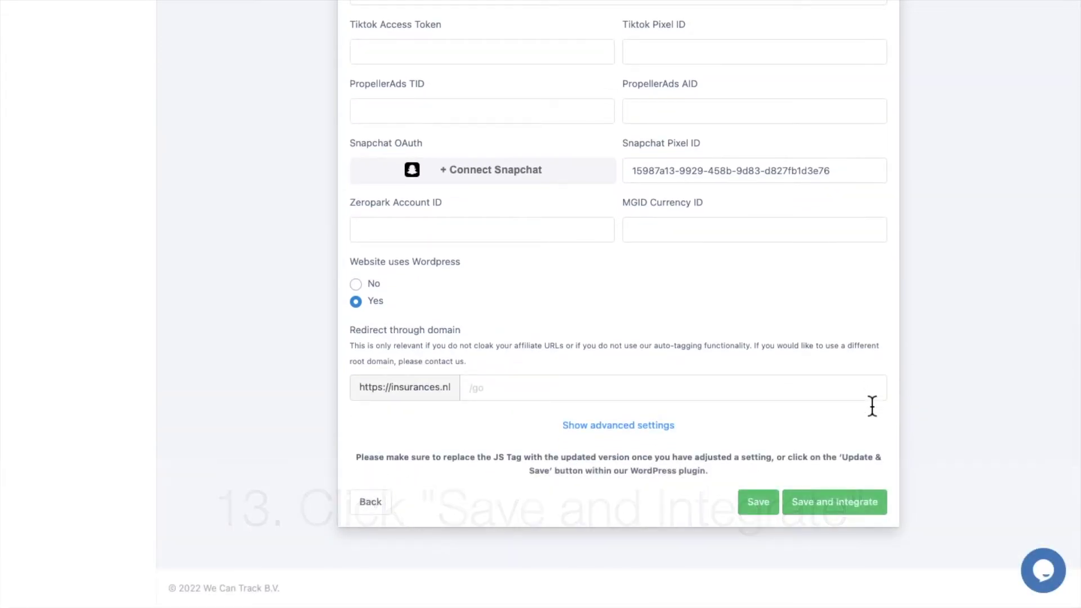
pyautogui.click(835, 507)
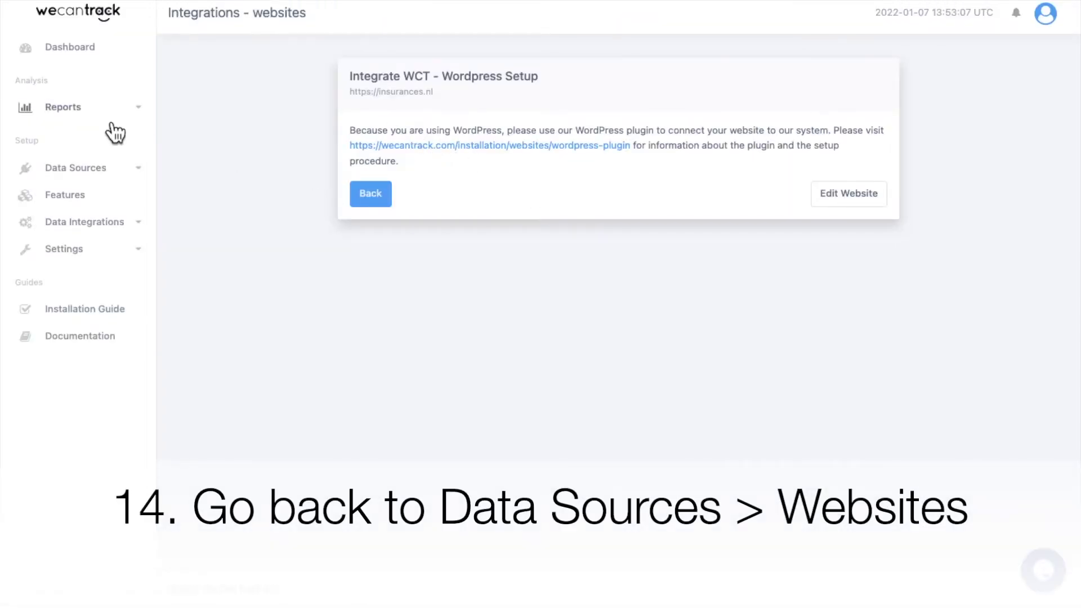
# - Edit insurances.nl from Data Sources > Websites and show its additional integrations
pyautogui.click(80, 168)
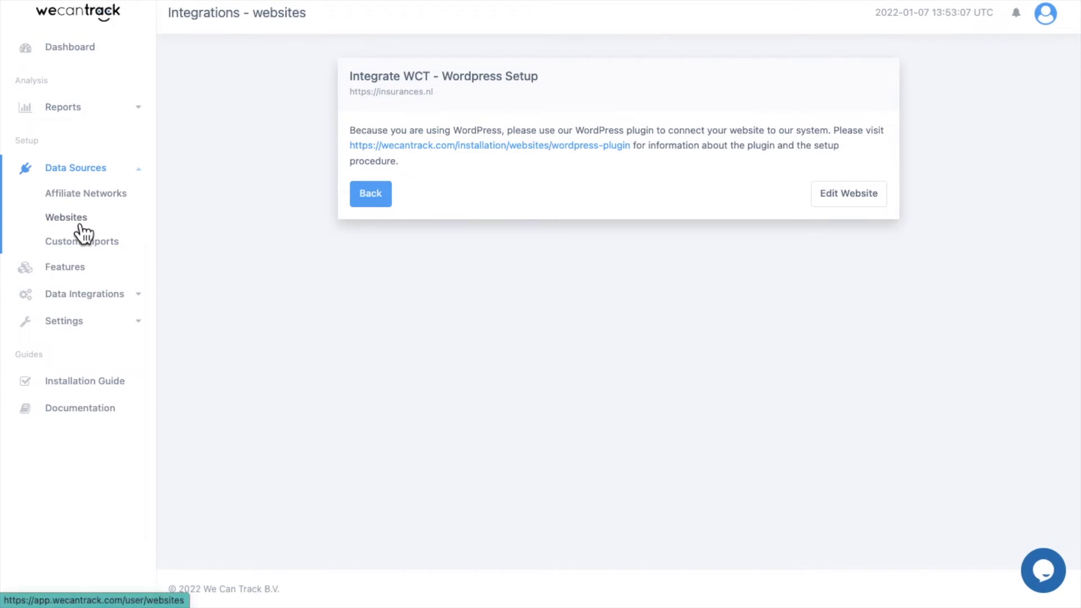
pyautogui.click(80, 221)
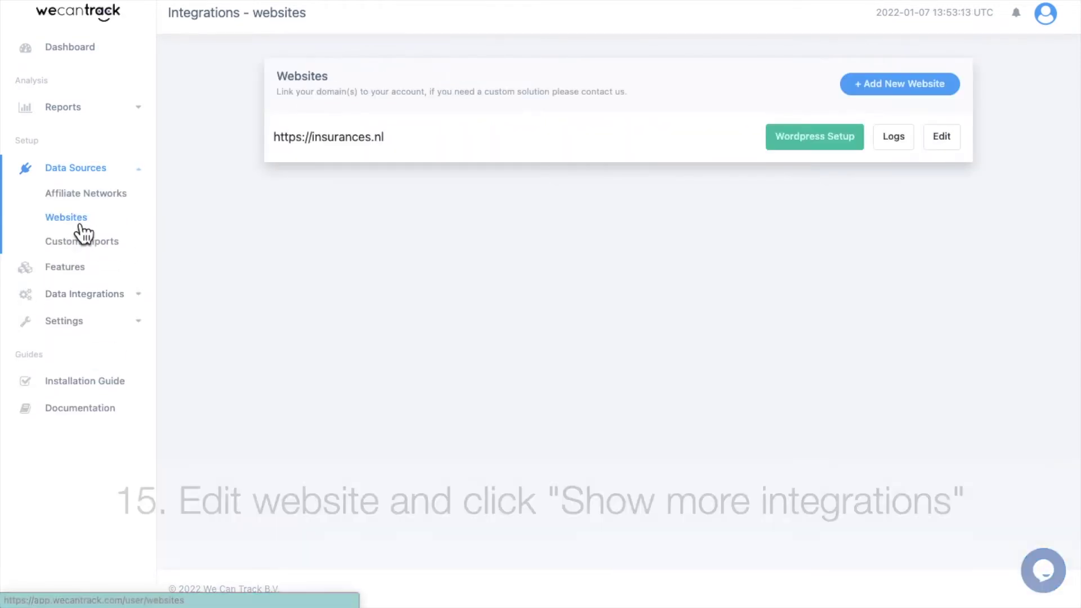
pyautogui.click(941, 141)
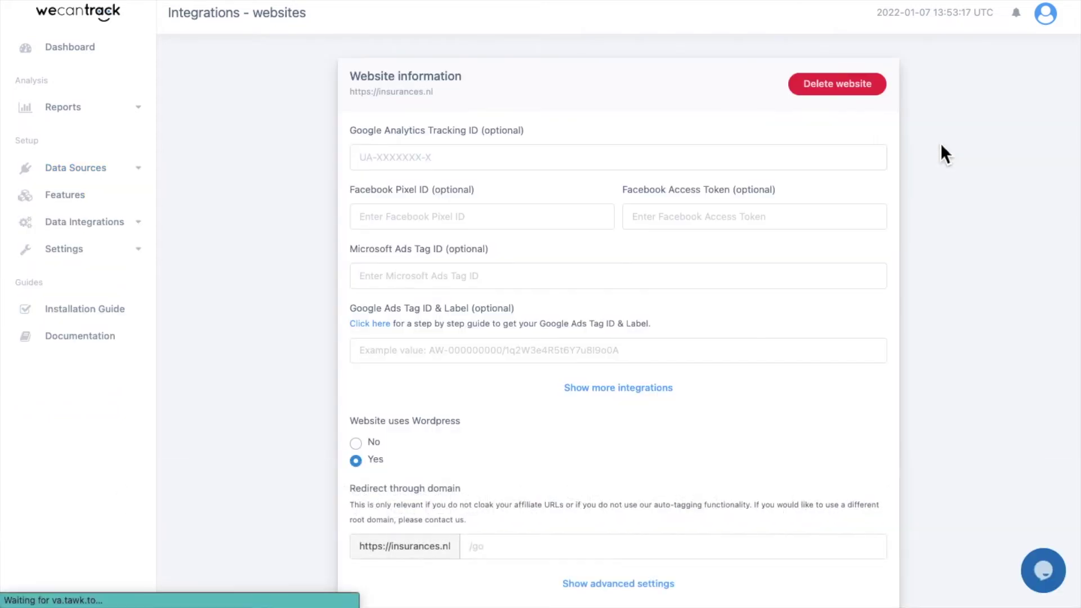
pyautogui.scroll(-2, 634, 295)
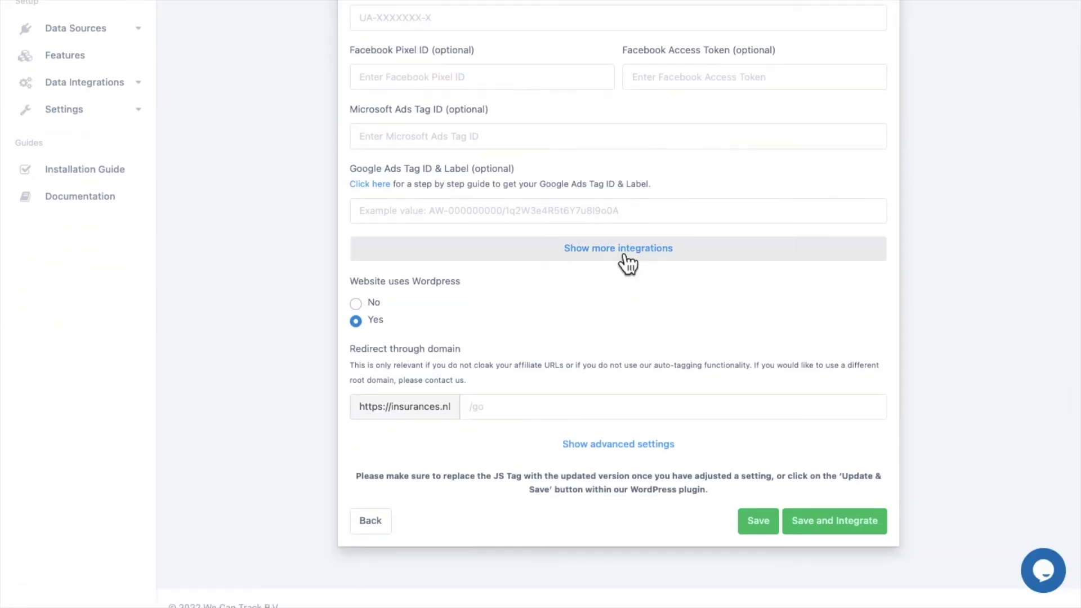
pyautogui.click(627, 263)
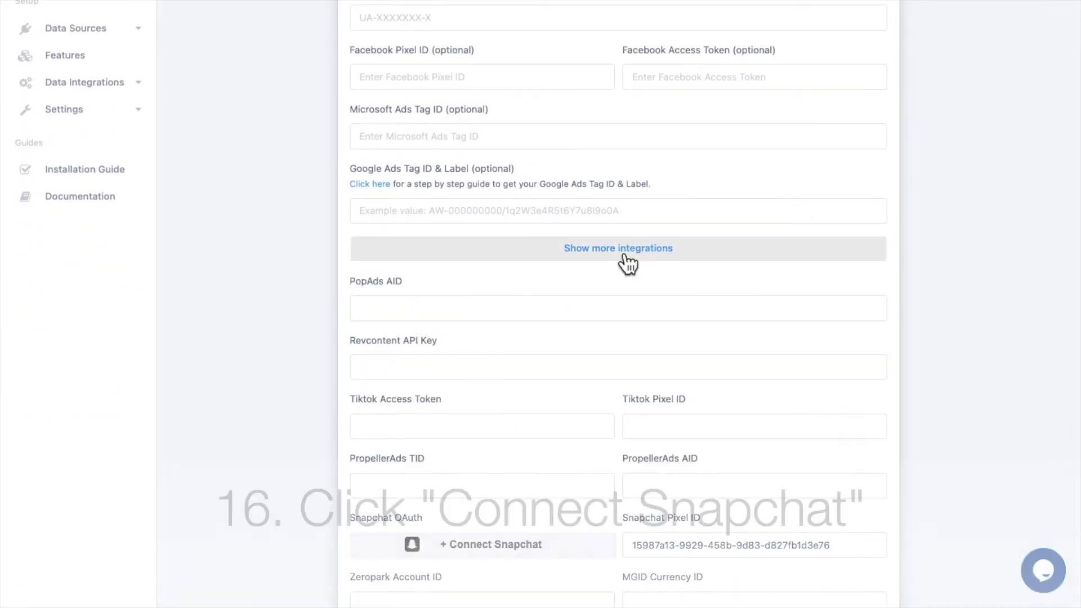
pyautogui.scroll(-3, 502, 317)
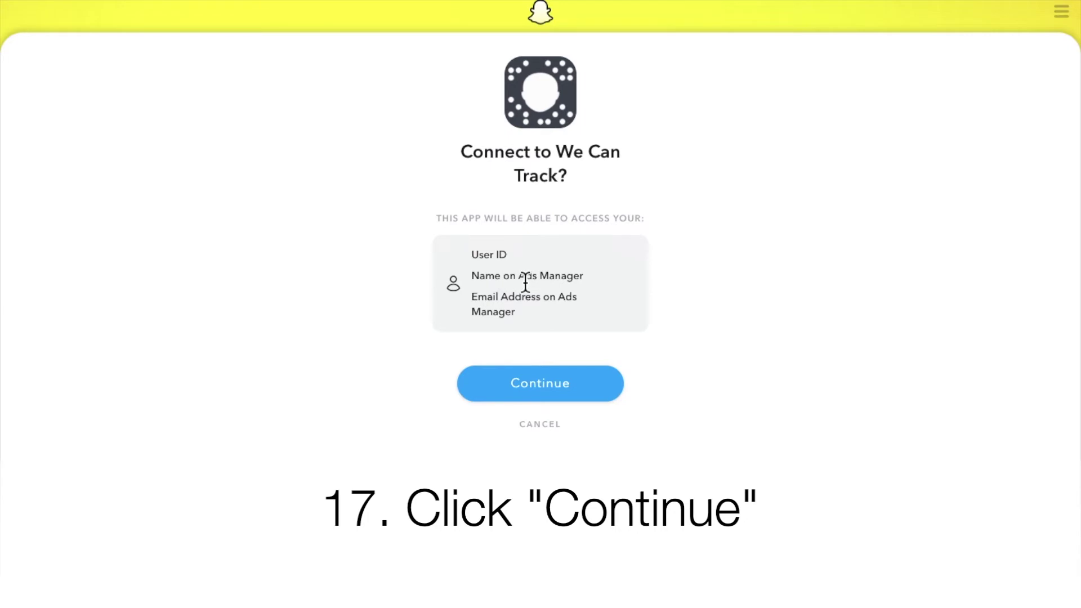
# - Approve the 'Connect to We Can Track?' prompt in Snapchat
pyautogui.click(581, 390)
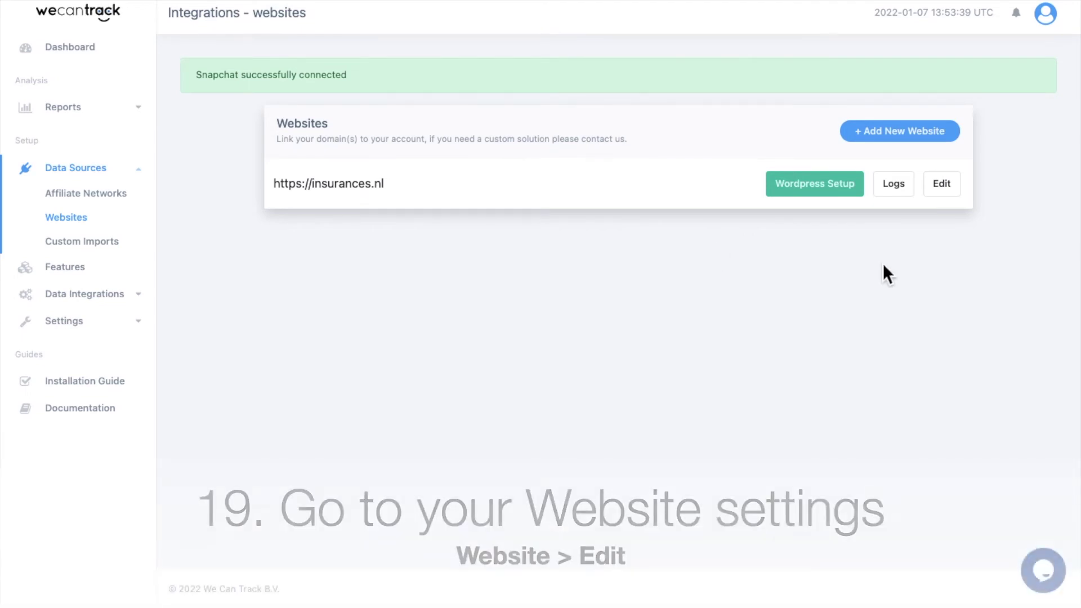
# - Set insurances.nl's IP Anonymization to 'Store full IP' in advanced settings and save with integration
pyautogui.click(942, 184)
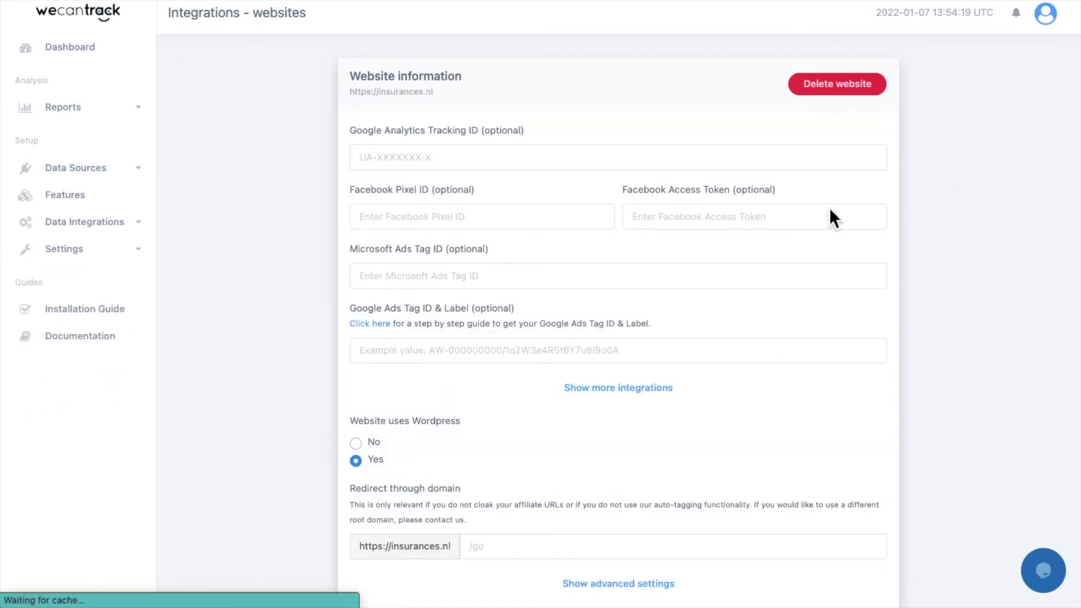
pyautogui.scroll(-3, 627, 309)
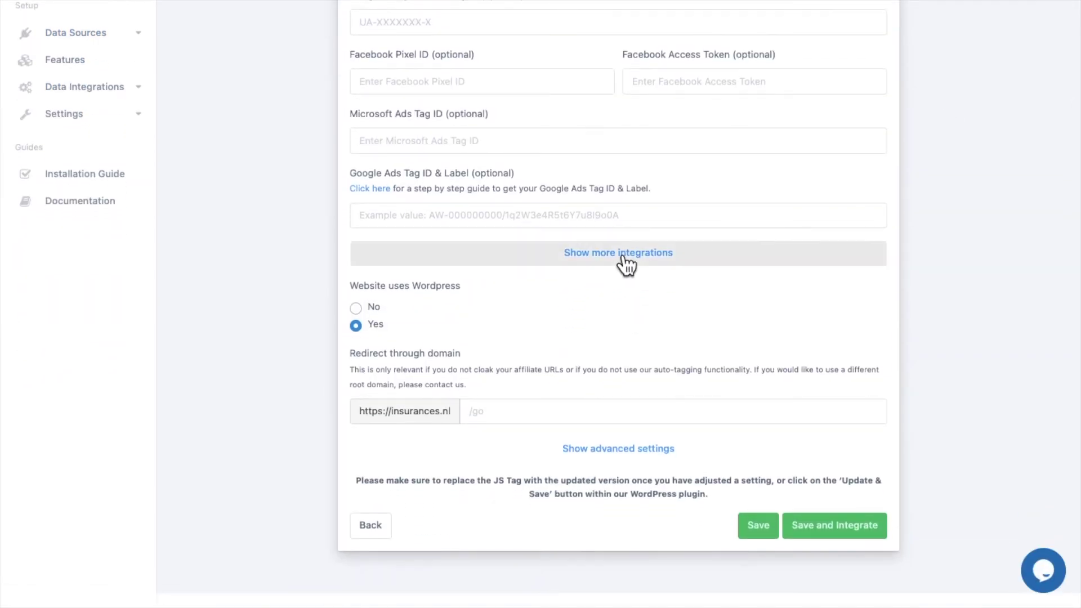
pyautogui.click(626, 264)
pyautogui.scroll(-4, 583, 356)
pyautogui.scroll(-4, 581, 365)
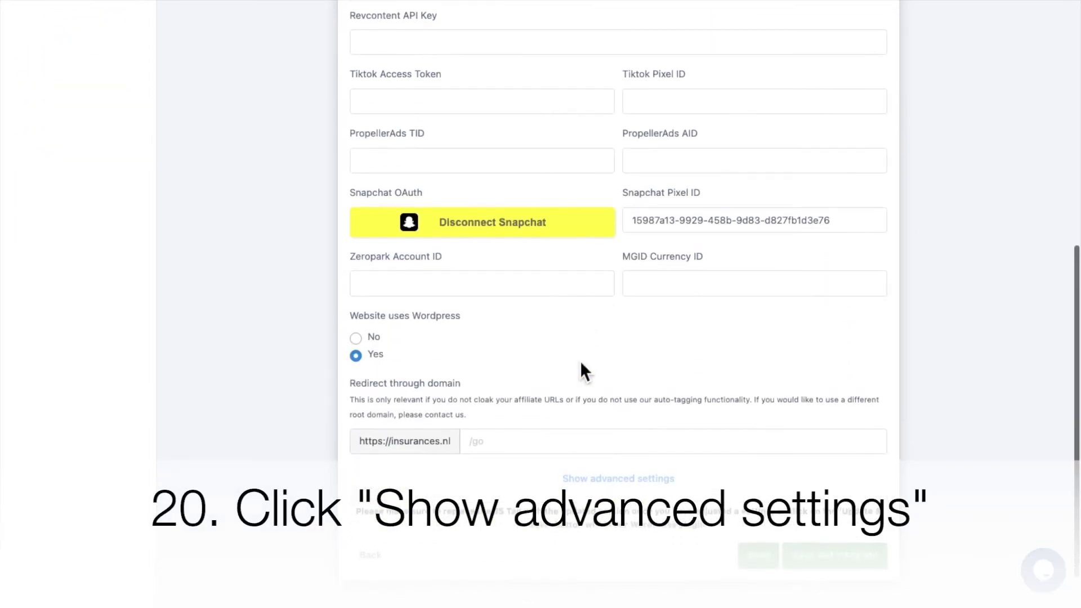
pyautogui.click(612, 505)
pyautogui.scroll(-4, 614, 516)
pyautogui.scroll(-1, 614, 516)
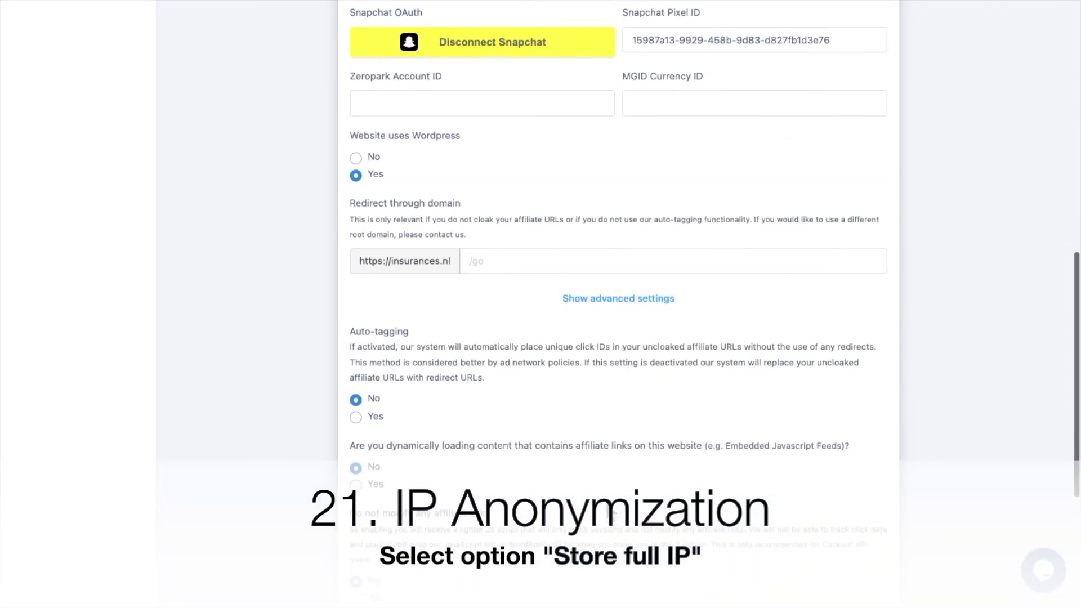
pyautogui.scroll(-4, 614, 516)
pyautogui.scroll(-2, 613, 513)
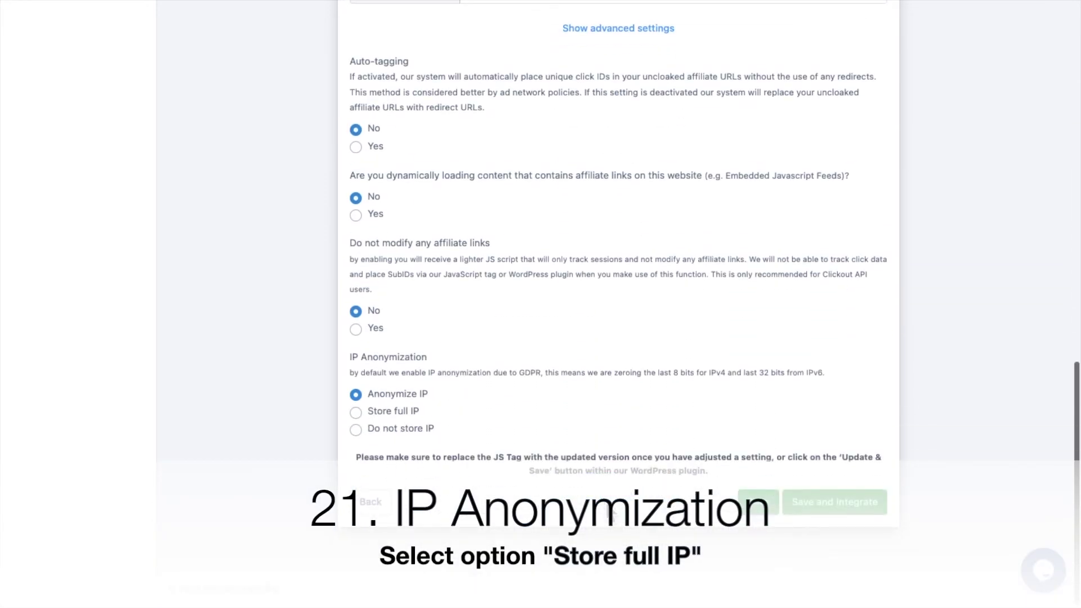
pyautogui.click(397, 413)
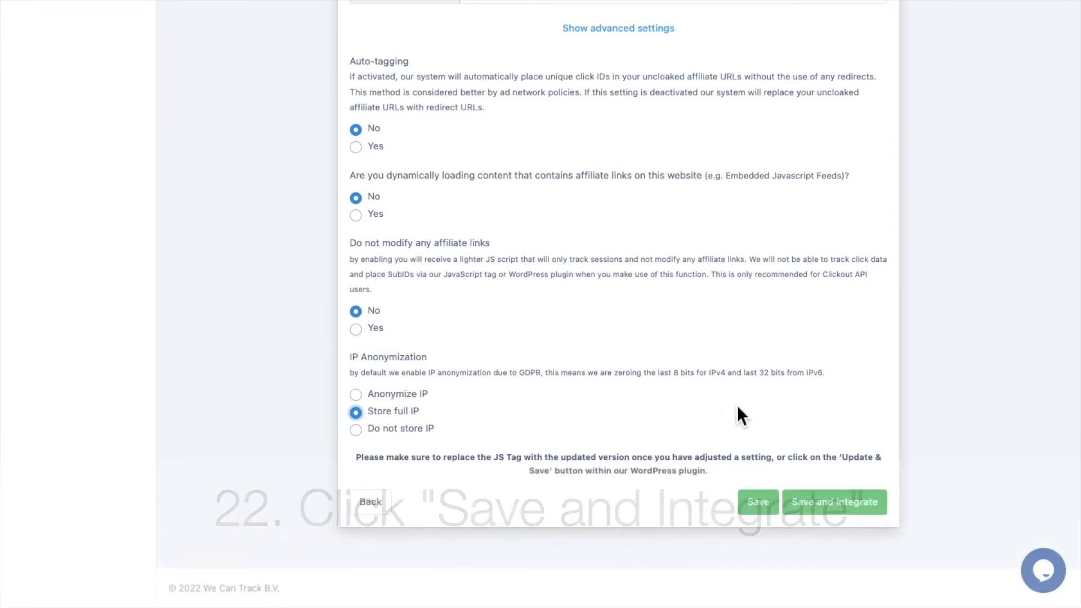
pyautogui.click(879, 507)
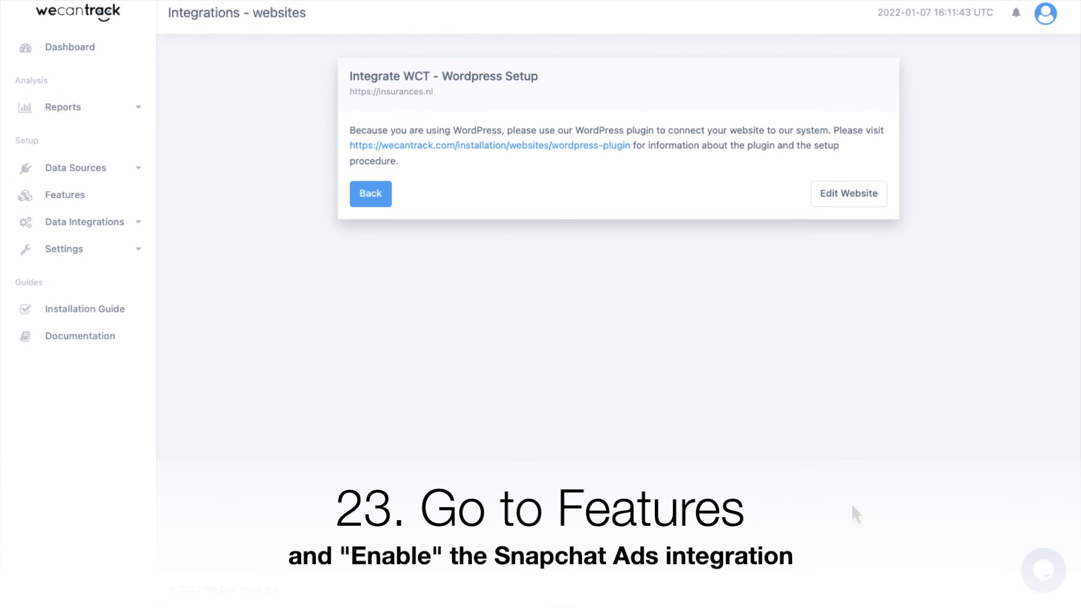
# - Enable Snapchat Ads Integration (BETA) on the Features page
pyautogui.click(69, 197)
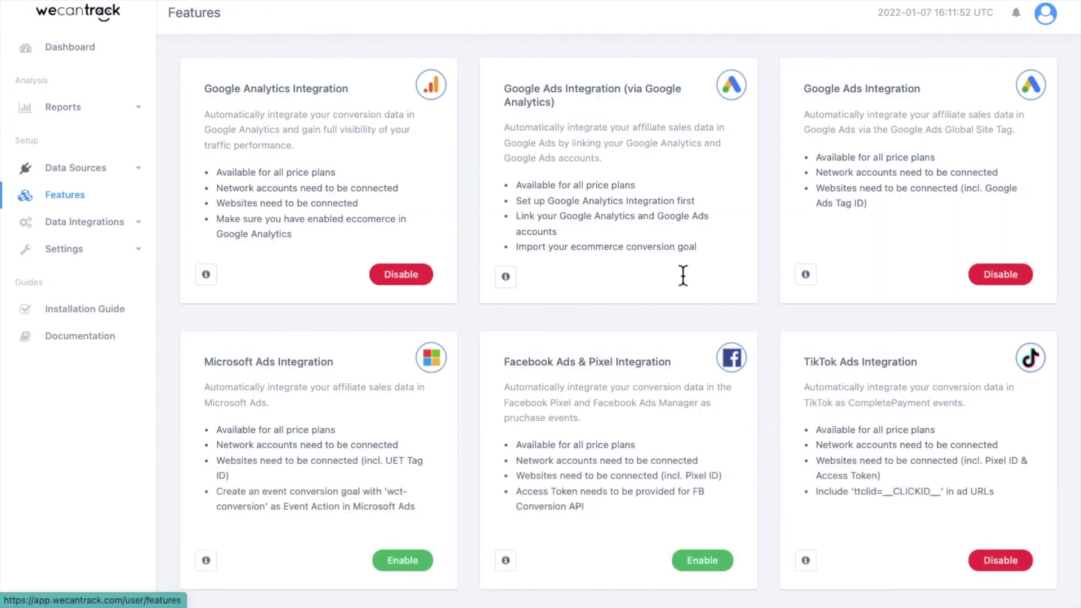
pyautogui.scroll(-3, 775, 375)
pyautogui.scroll(-3, 775, 376)
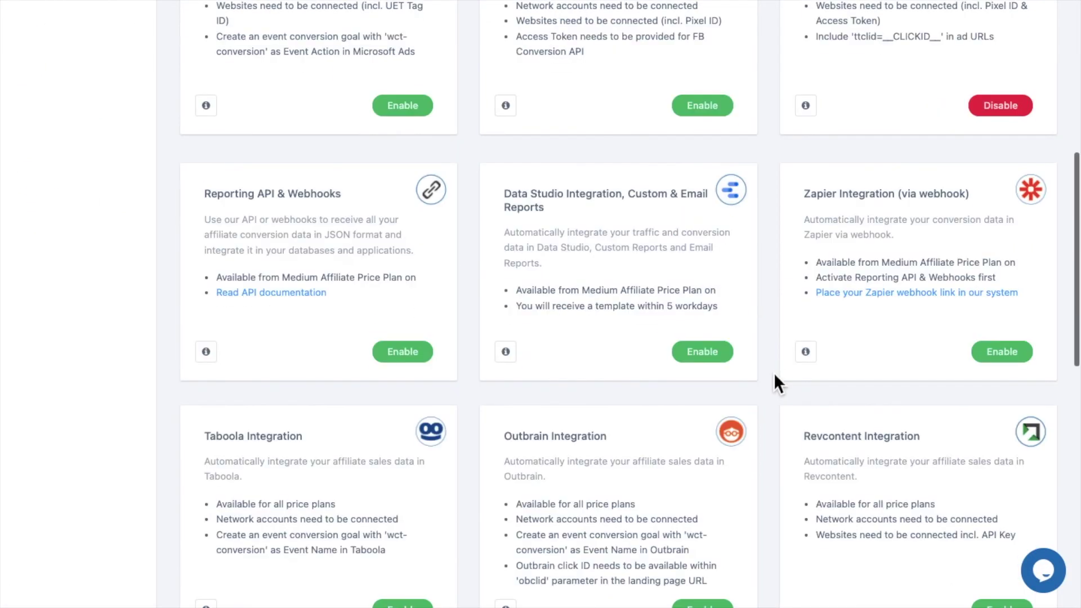
pyautogui.scroll(-3, 774, 376)
pyautogui.scroll(-3, 774, 372)
pyautogui.scroll(-1, 774, 373)
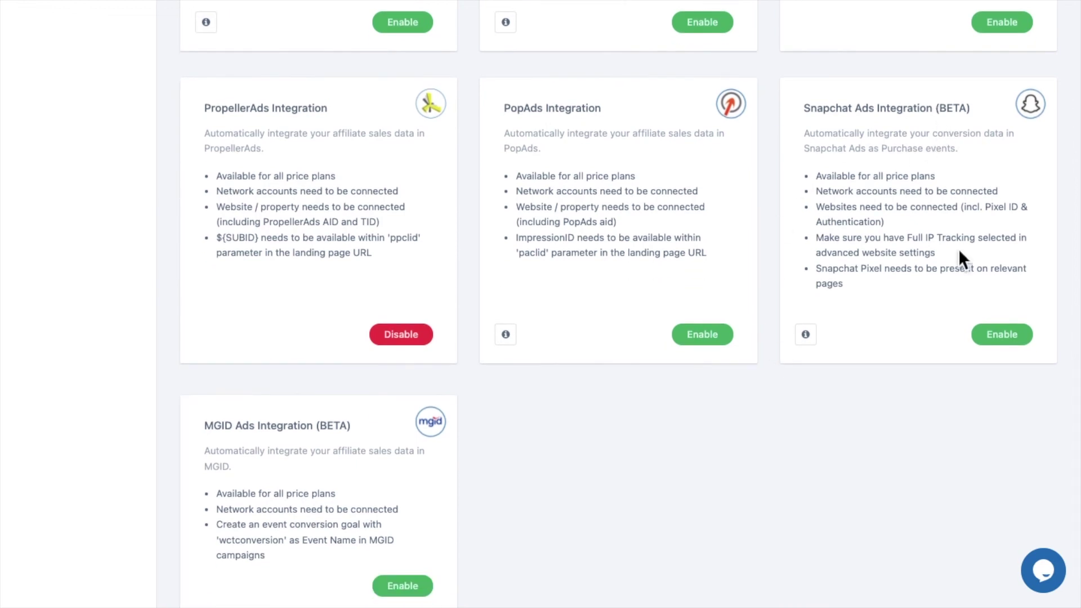
pyautogui.click(1005, 336)
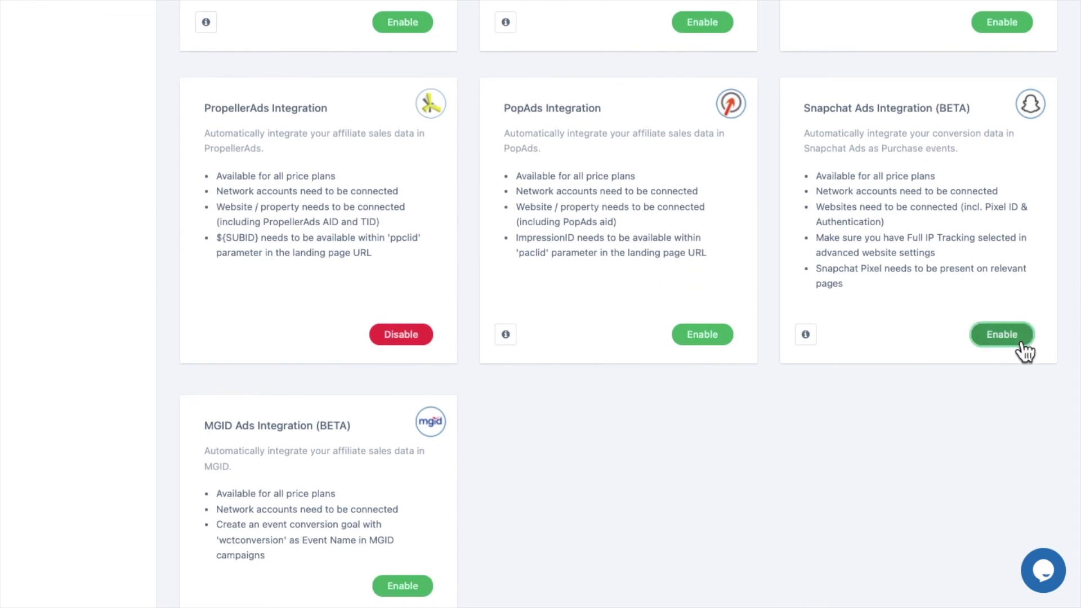